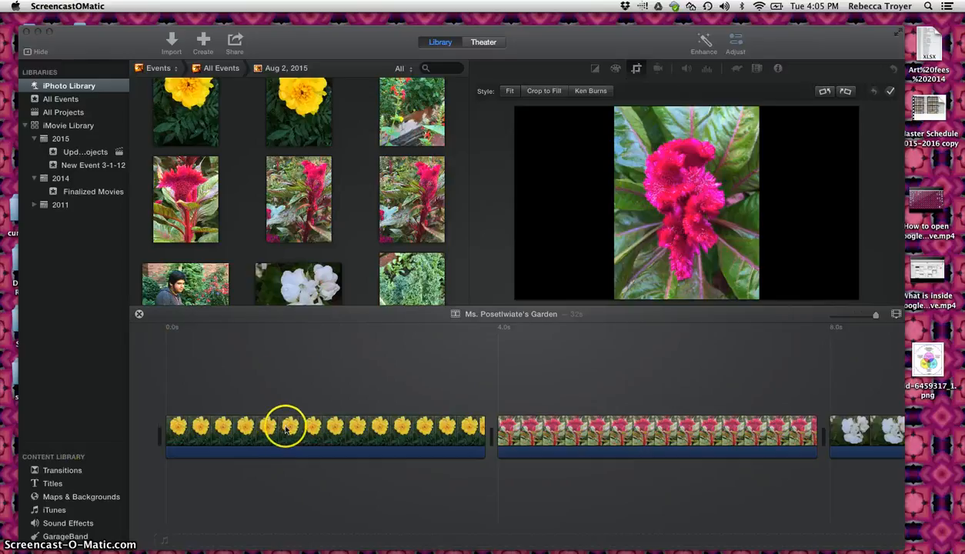
left_click(267, 379)
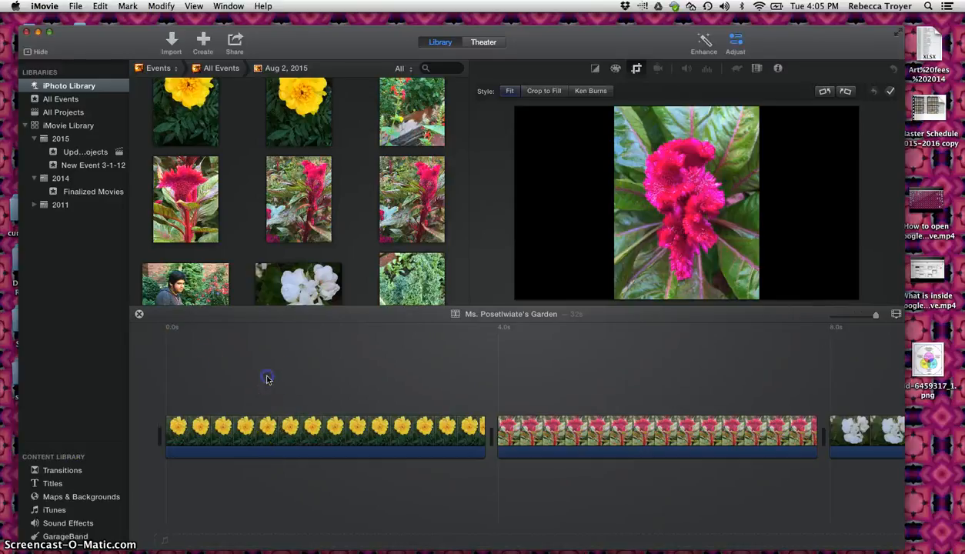
left_click(164, 369)
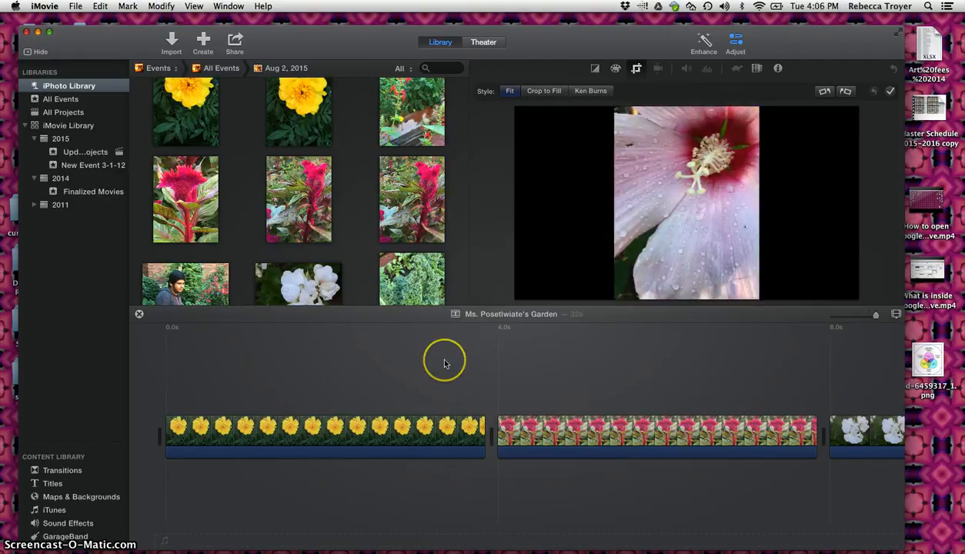
scroll(447, 361, "right", 10)
scroll(444, 363, "right", 3)
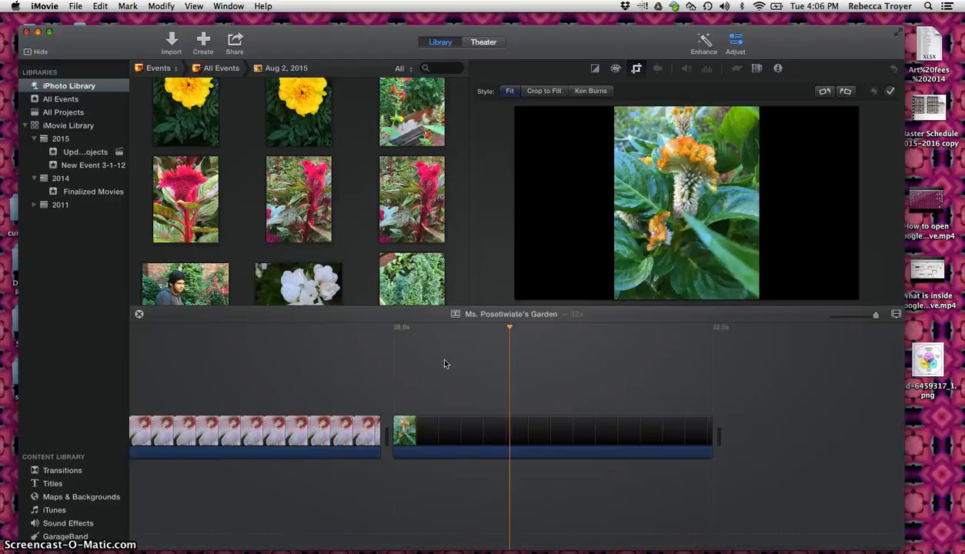
left_click(413, 358)
left_click(316, 357)
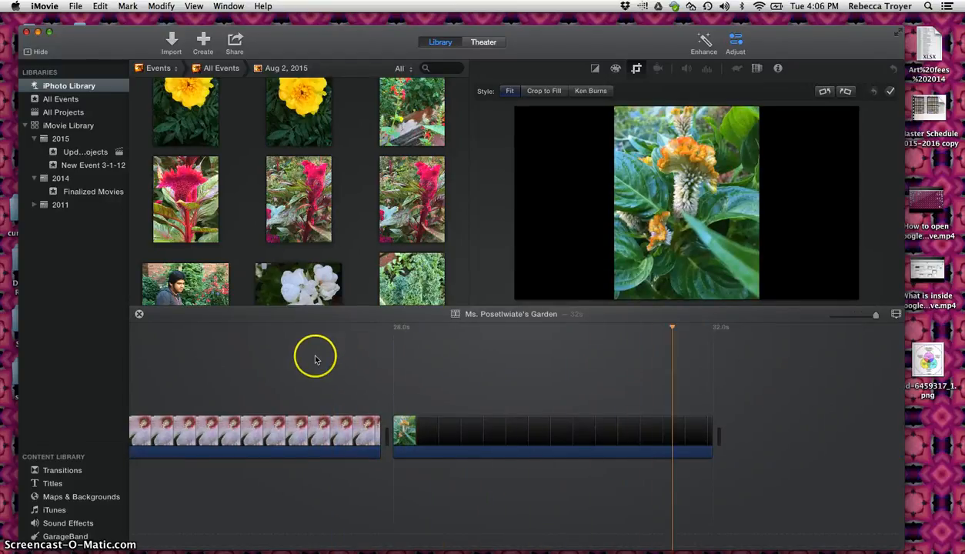
scroll(315, 360, "left", 20)
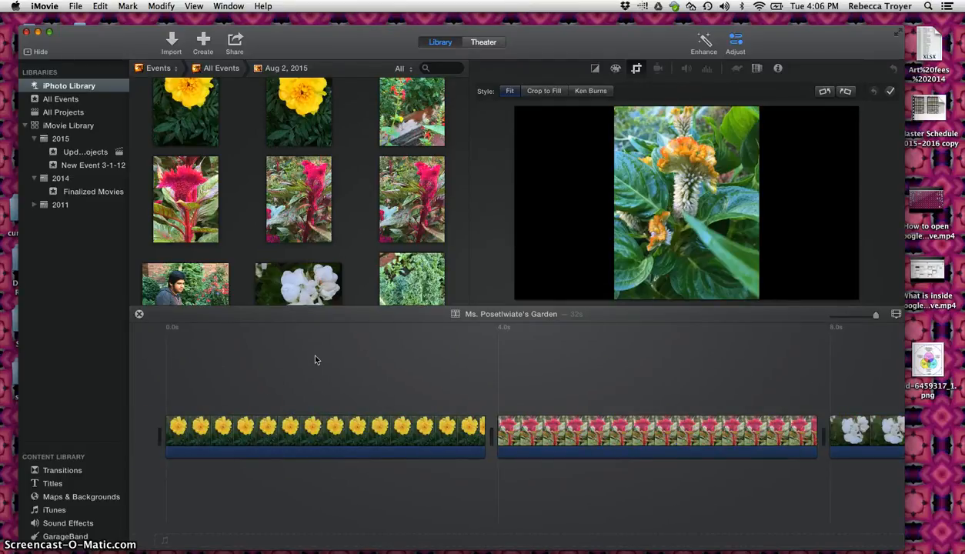
Step: Open the transitions library and look through the available transitions
left_click(58, 472)
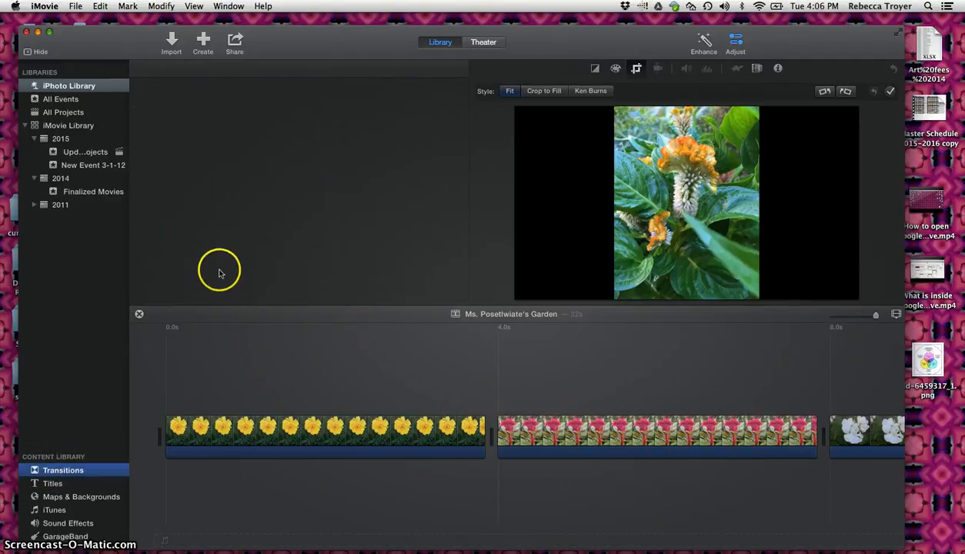
left_click(258, 127)
scroll(259, 128, "down", 3)
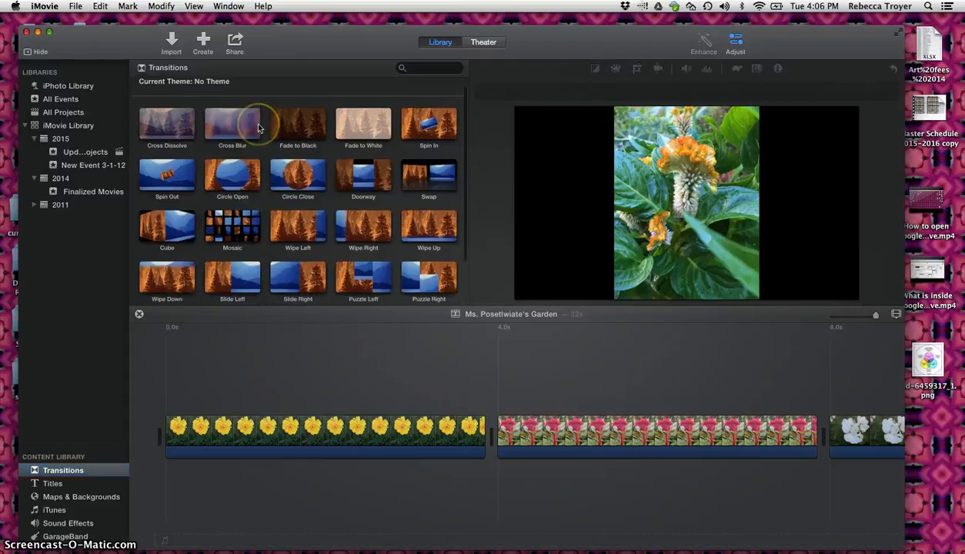
scroll(258, 128, "up", 3)
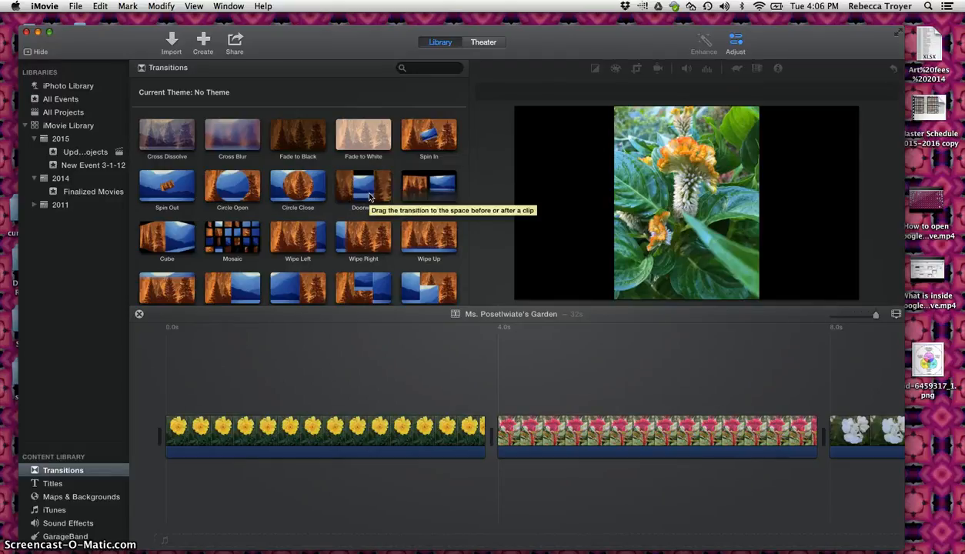
scroll(370, 197, "down", 3)
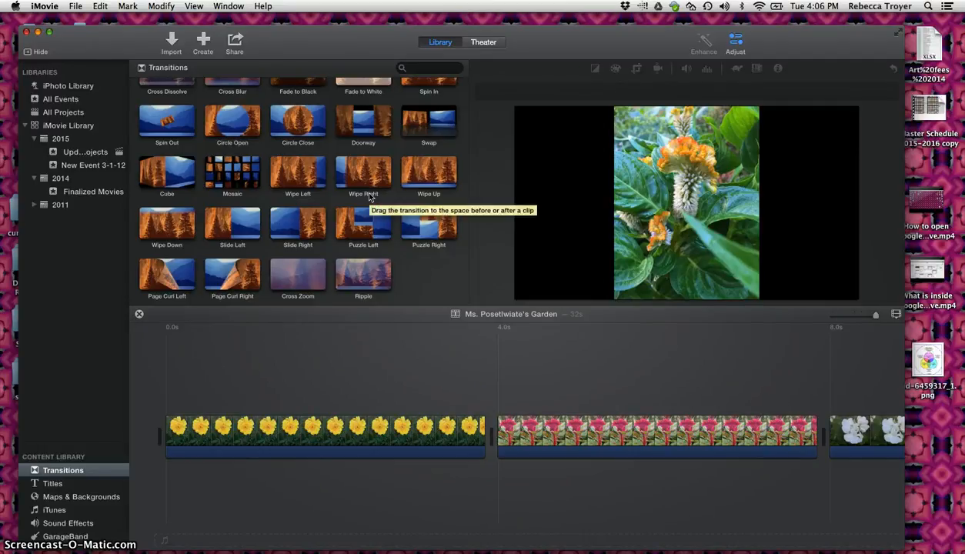
Step: Add a Cross Zoom transition between the yellow flower clip and the red flower clip, and play it back
left_click(300, 279)
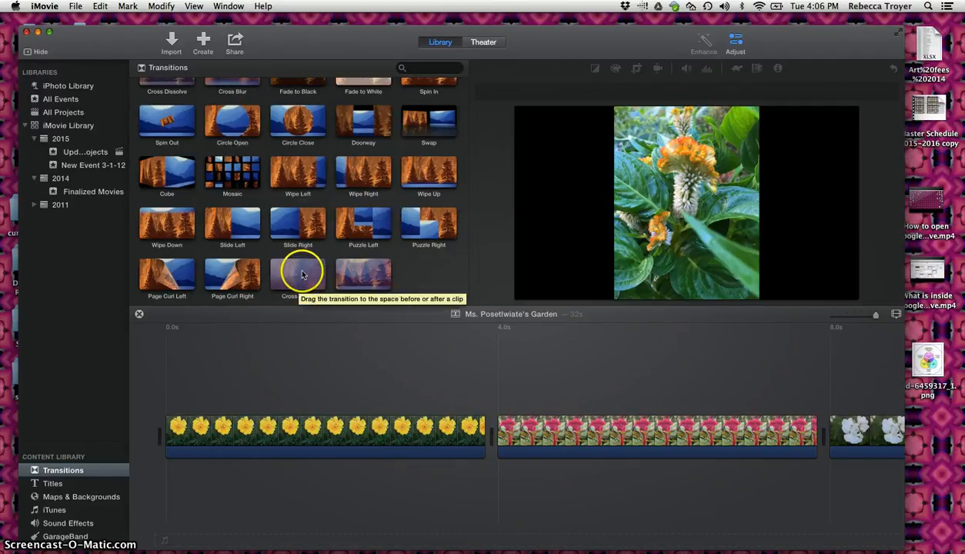
left_click_drag(300, 275, 452, 436)
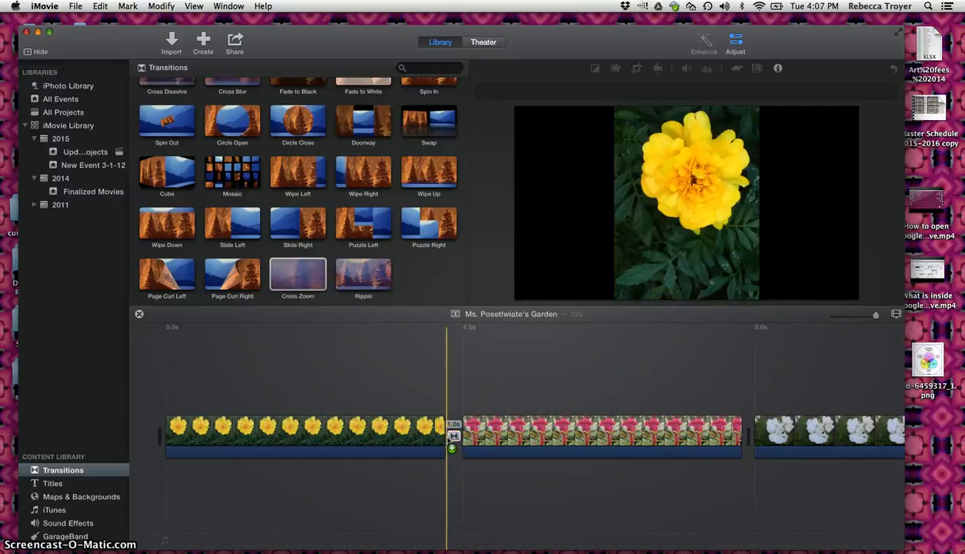
left_click(366, 437)
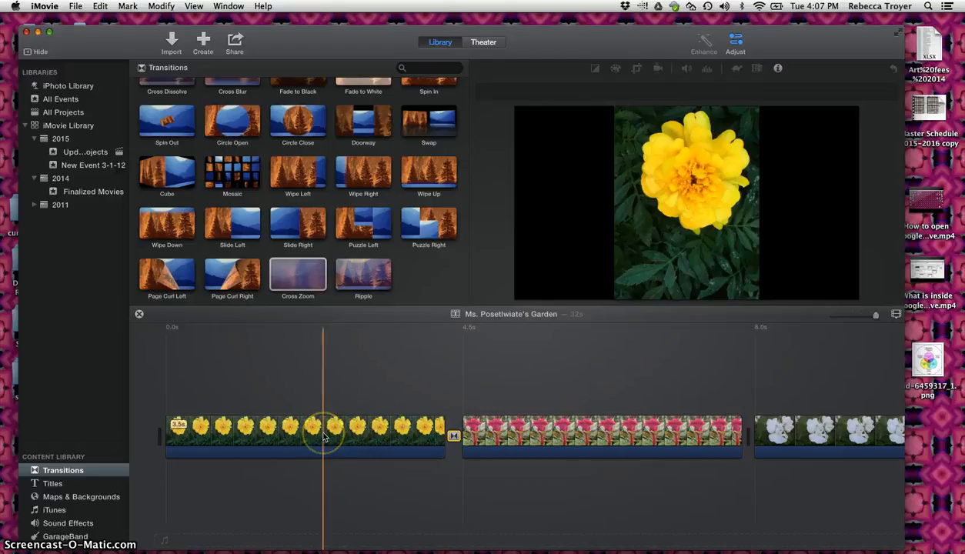
key("space")
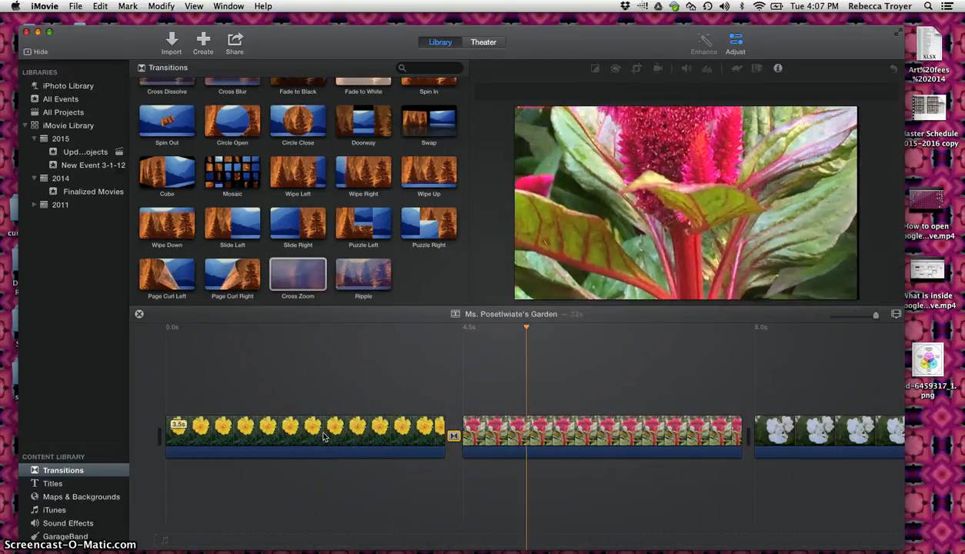
key("space")
left_click(205, 313)
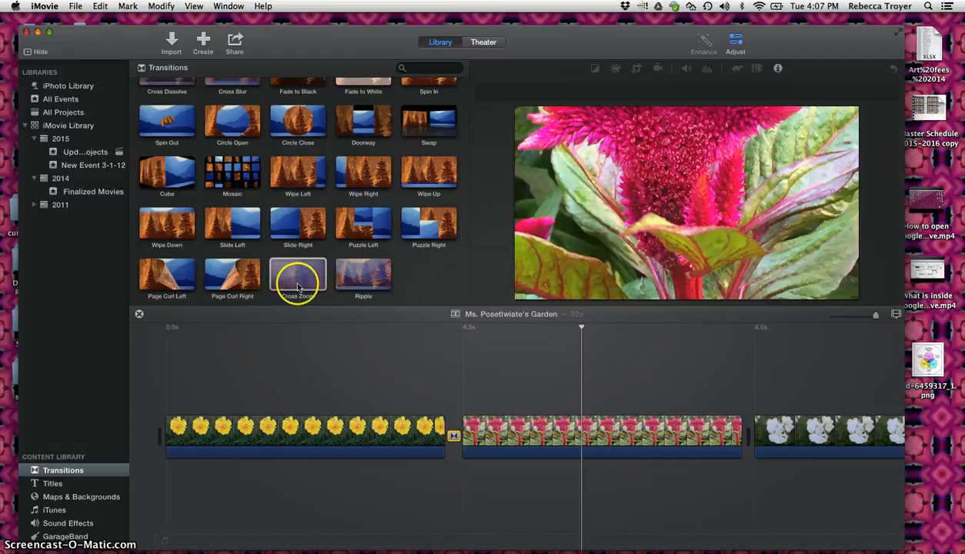
Step: Add a Cross Zoom transition between the red flower and white flower clips, and play the result
left_click_drag(297, 278, 706, 440)
left_click(312, 442)
key("space")
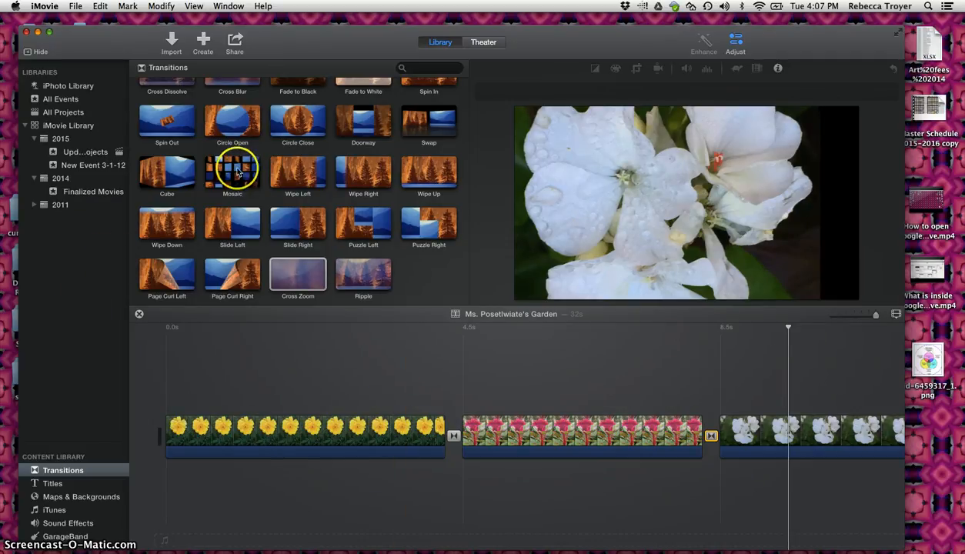
Step: Add a Mosaic transition between the white flower clip and the following purple flower clip, and preview it
left_click(236, 173)
scroll(603, 376, "right", 5)
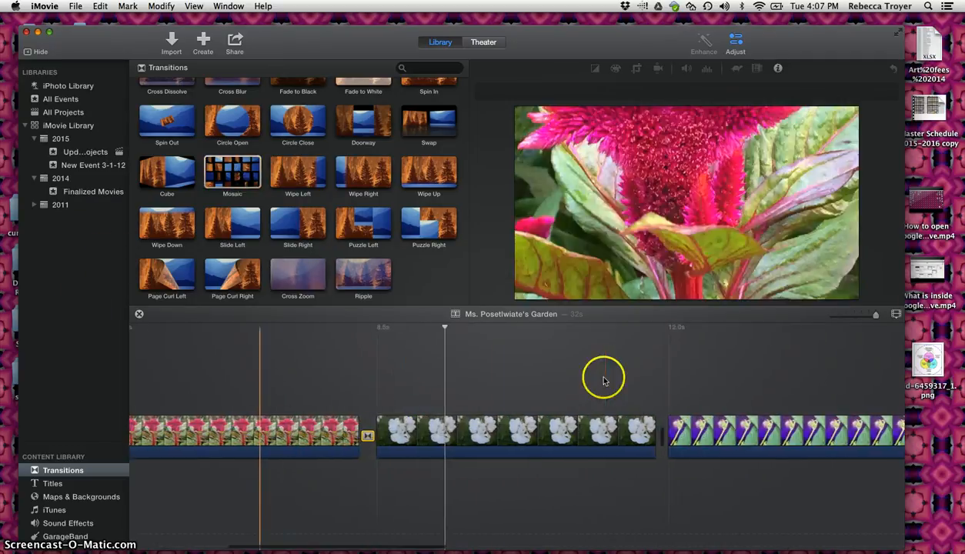
left_click_drag(231, 176, 622, 436)
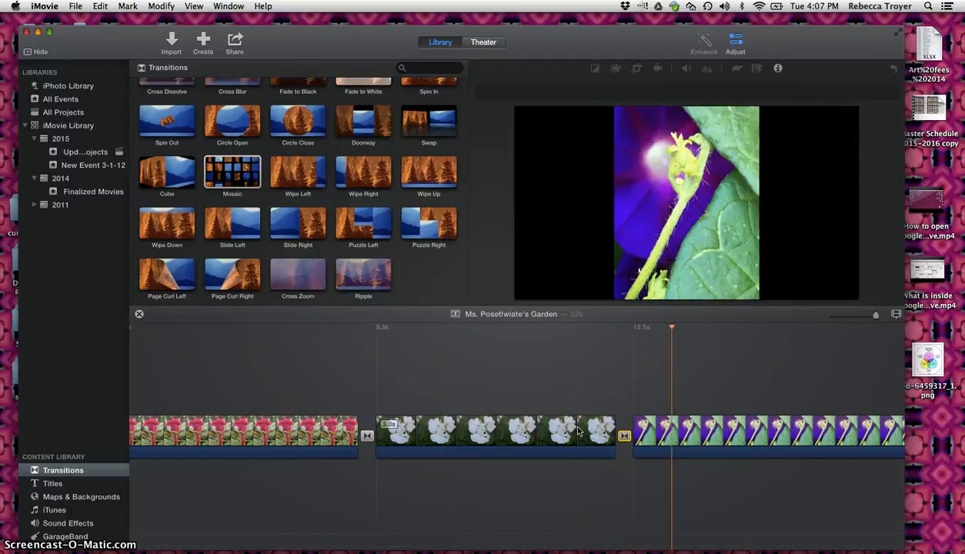
left_click(321, 445)
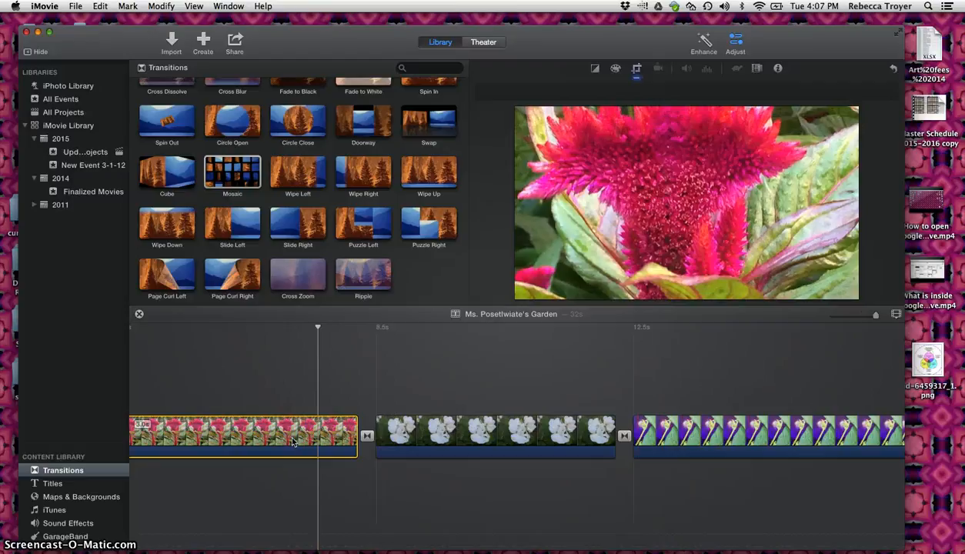
key("space")
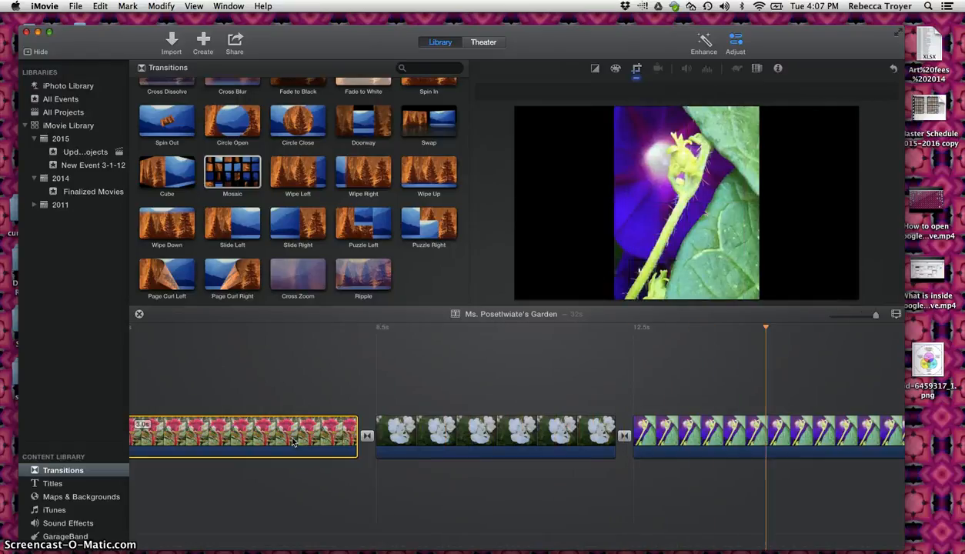
key("space")
left_click(302, 366)
scroll(302, 366, "left", 5)
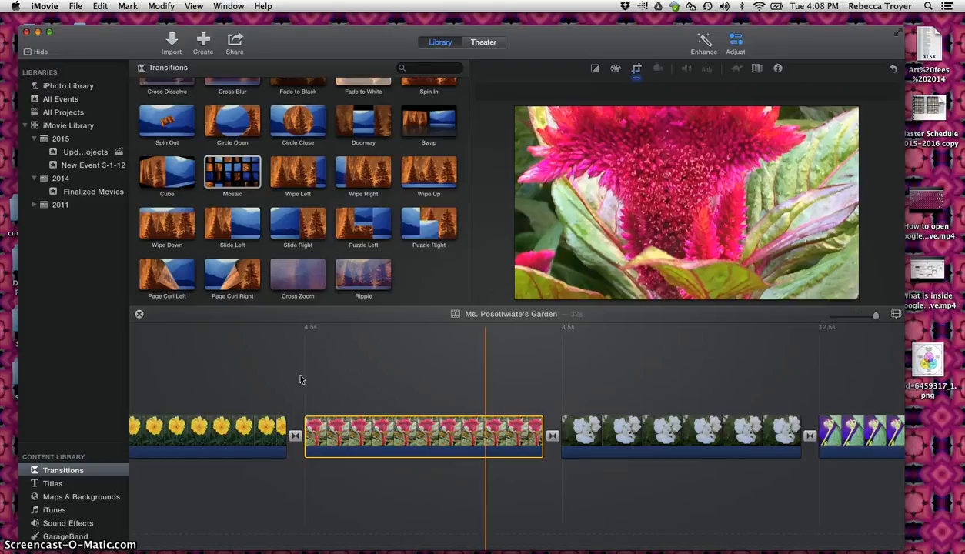
Step: Delete the Mosaic transition and both Cross Zoom transitions from the timeline
left_click_drag(318, 373, 573, 403)
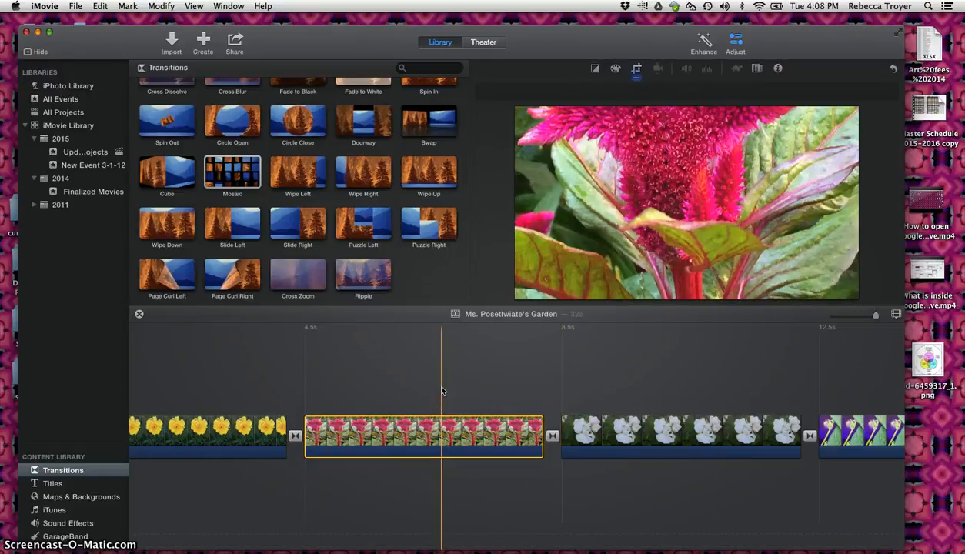
left_click_drag(442, 391, 805, 438)
left_click(809, 436)
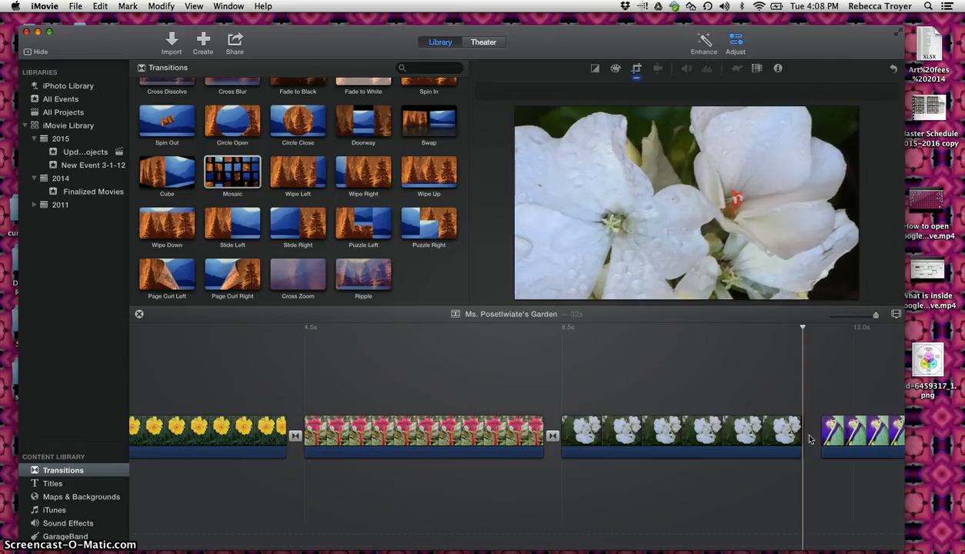
key("Delete")
left_click(446, 452)
left_click(556, 439)
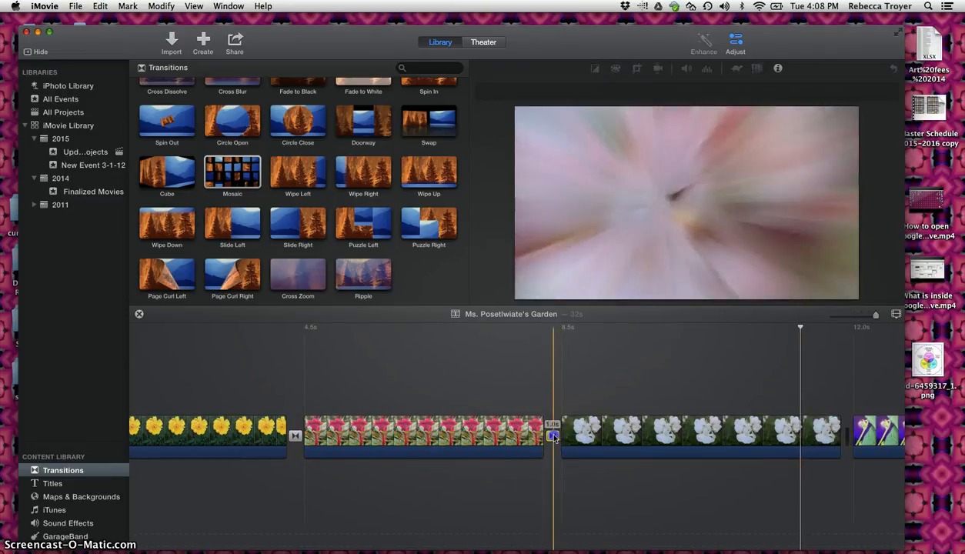
key("Delete")
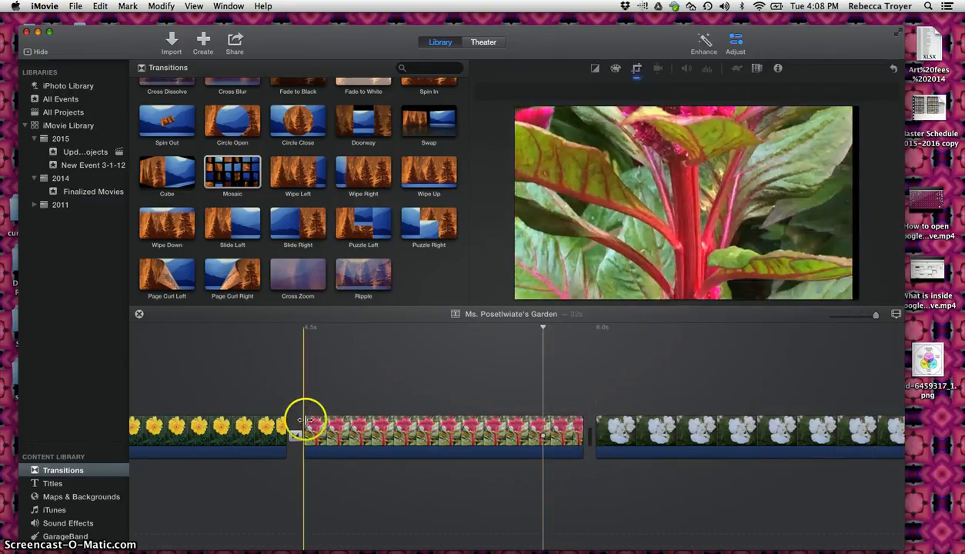
left_click(296, 436)
key("Delete")
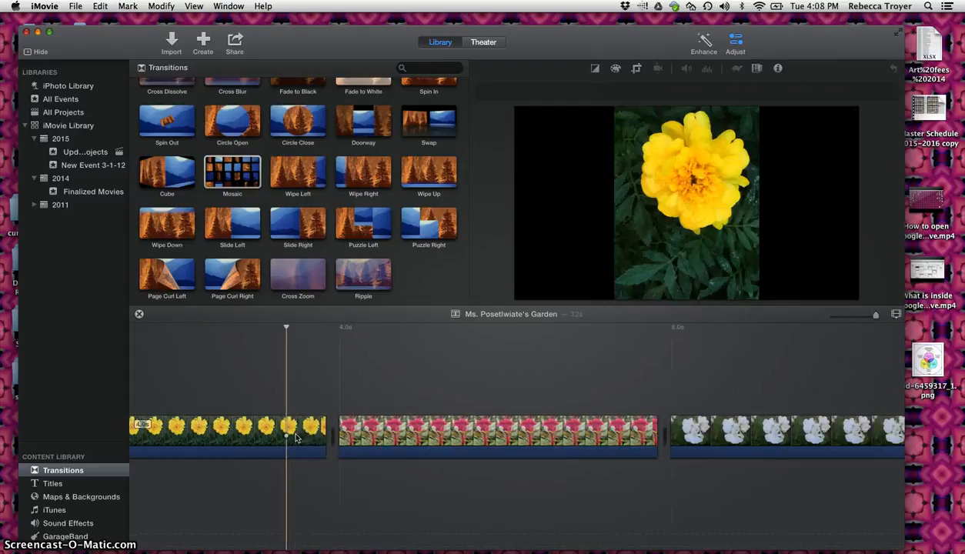
Step: Add a Fade to White transition between the first two clips and a Fade to Black at the movie's start
scroll(296, 436, "left", 5)
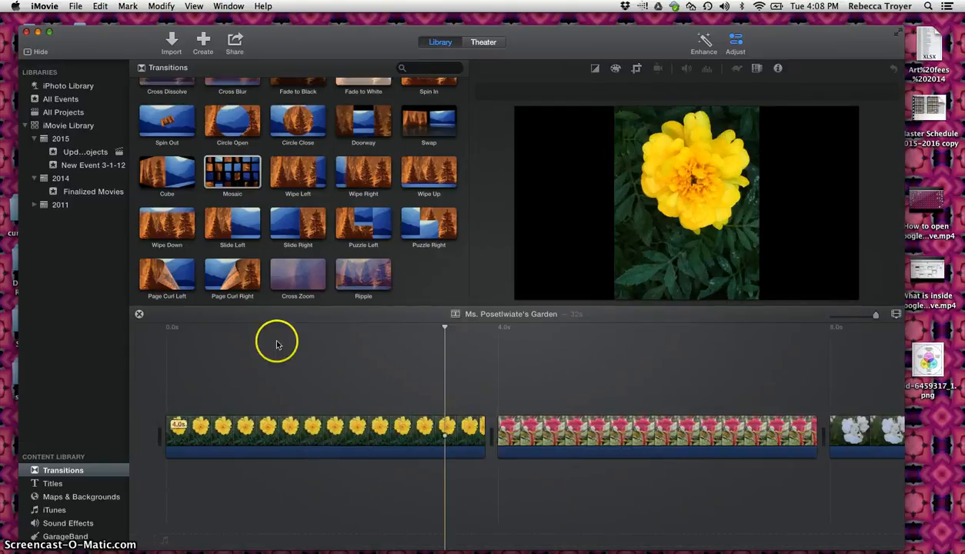
scroll(291, 269, "up", 3)
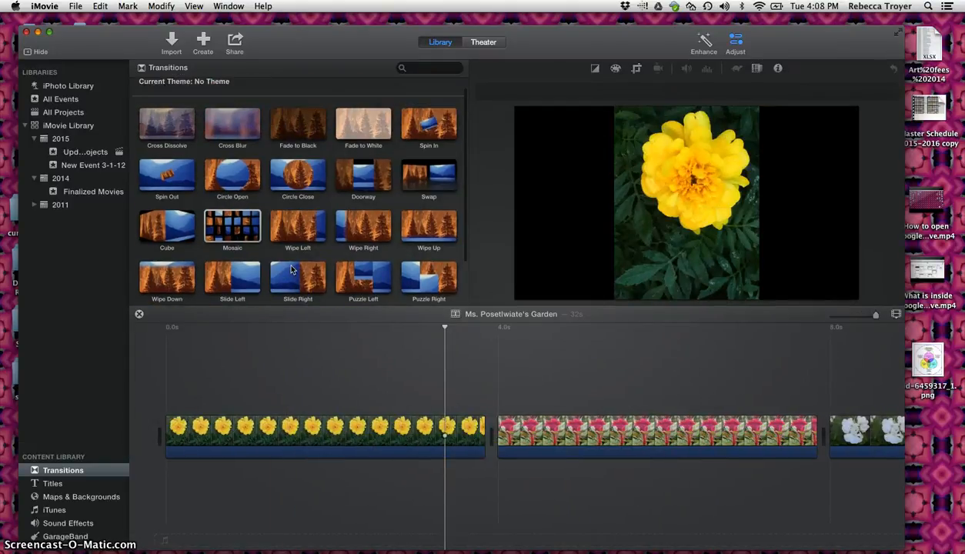
scroll(292, 269, "up", 1)
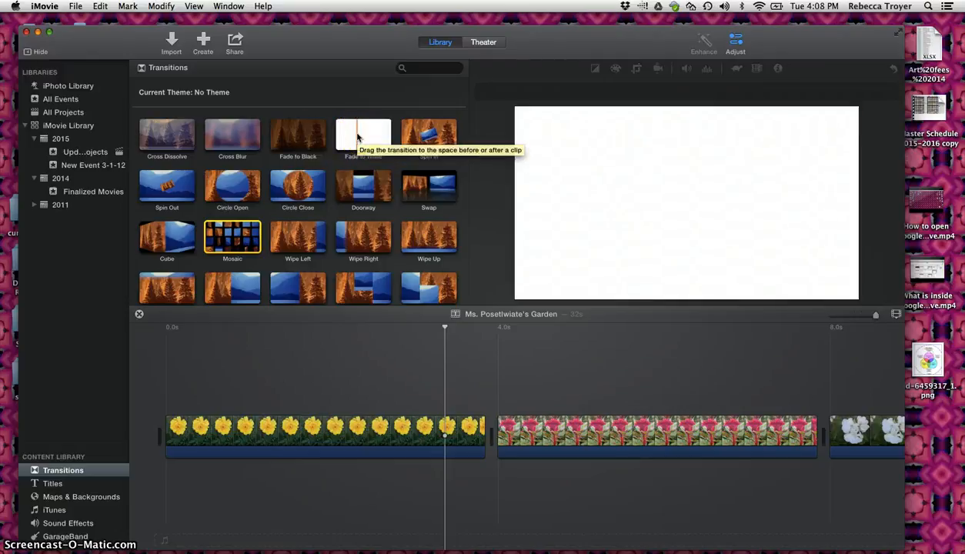
left_click_drag(357, 137, 450, 421)
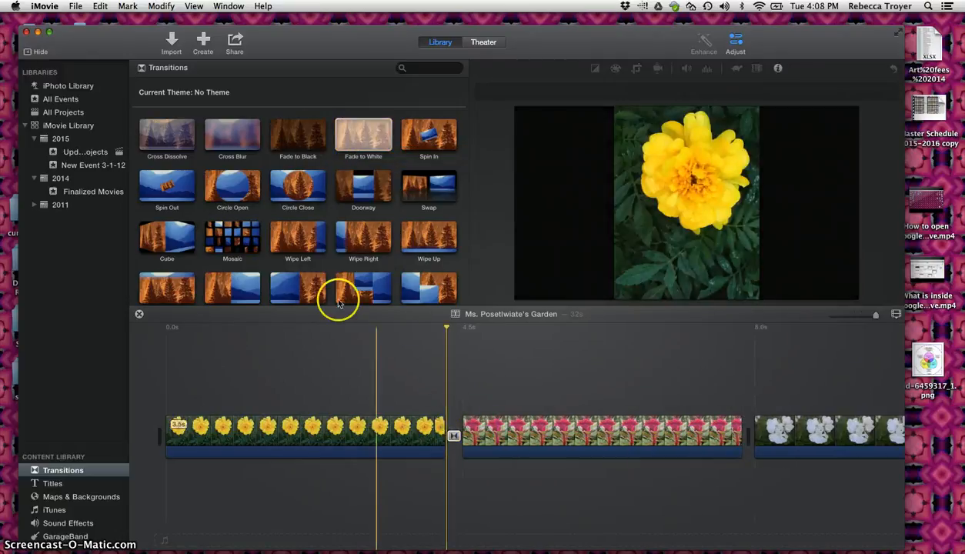
left_click(305, 132)
left_click_drag(306, 132, 141, 443)
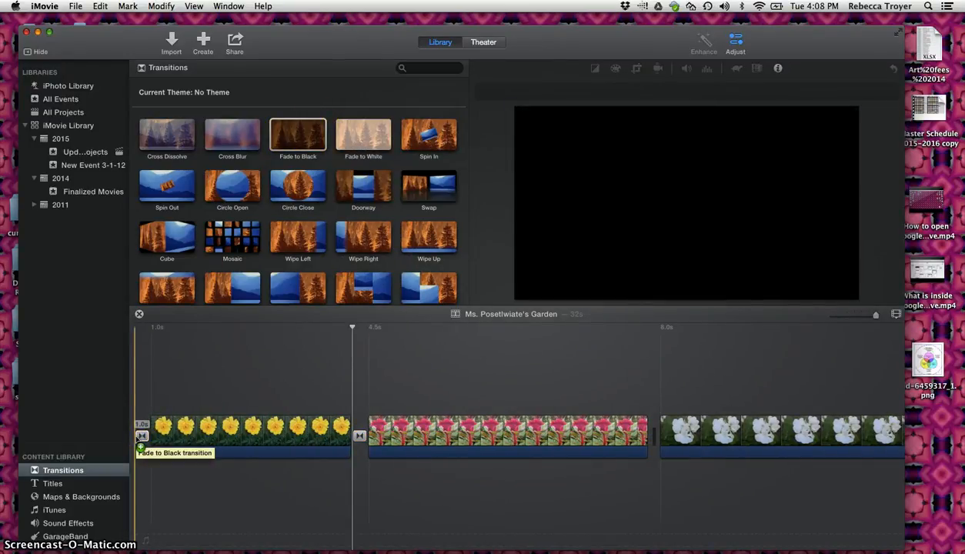
Step: Add Fade to White transitions between the red and white flower clips, the white flower and purple bud clips, and the purple bud and purple flower clips
left_click_drag(369, 137, 613, 433)
left_click_drag(354, 132, 549, 433)
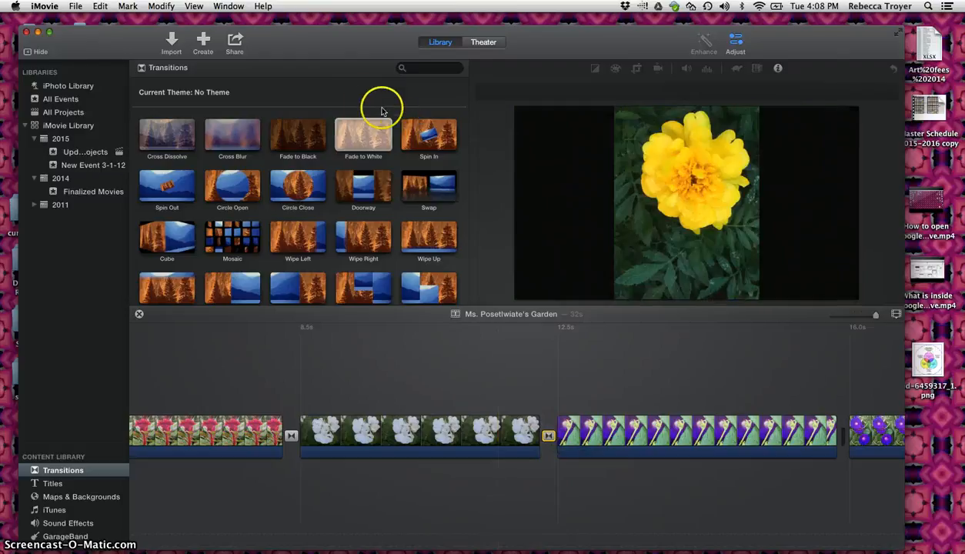
left_click_drag(362, 138, 386, 151)
left_click_drag(682, 331, 805, 436)
Step: Add Fade to White transitions at the remaining clip junctions, from the purple flower clip through to the movie's last clip
scroll(620, 409, "right", 10)
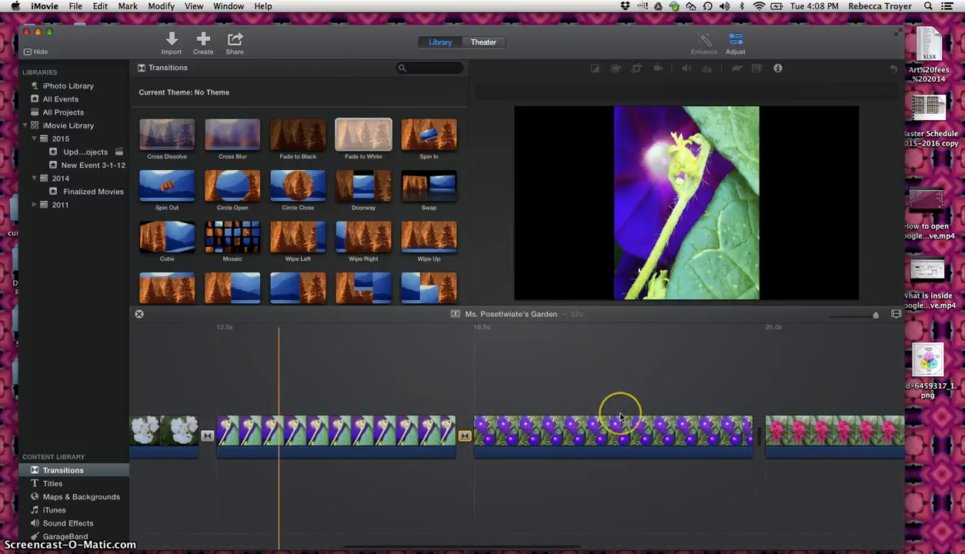
left_click_drag(358, 132, 717, 436)
scroll(717, 436, "right", 5)
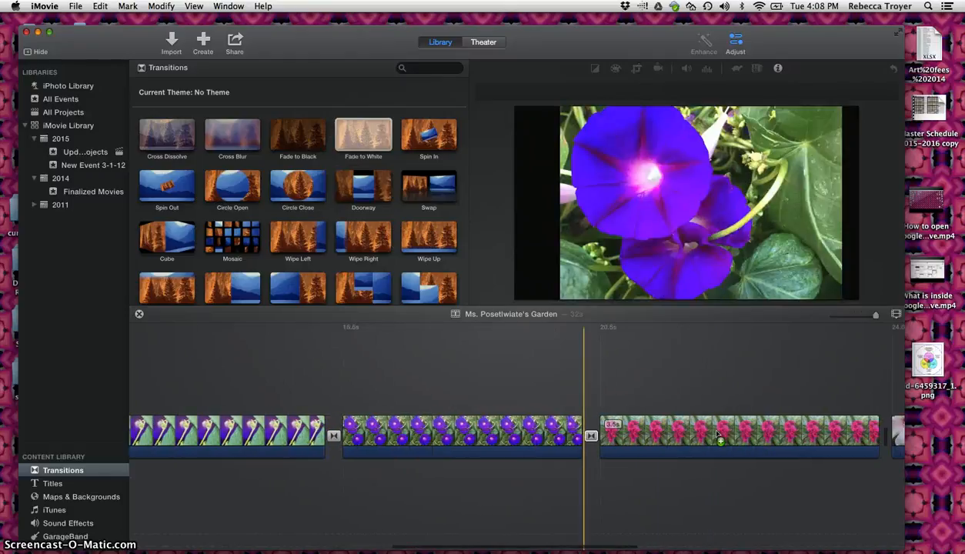
left_click_drag(307, 142, 733, 445)
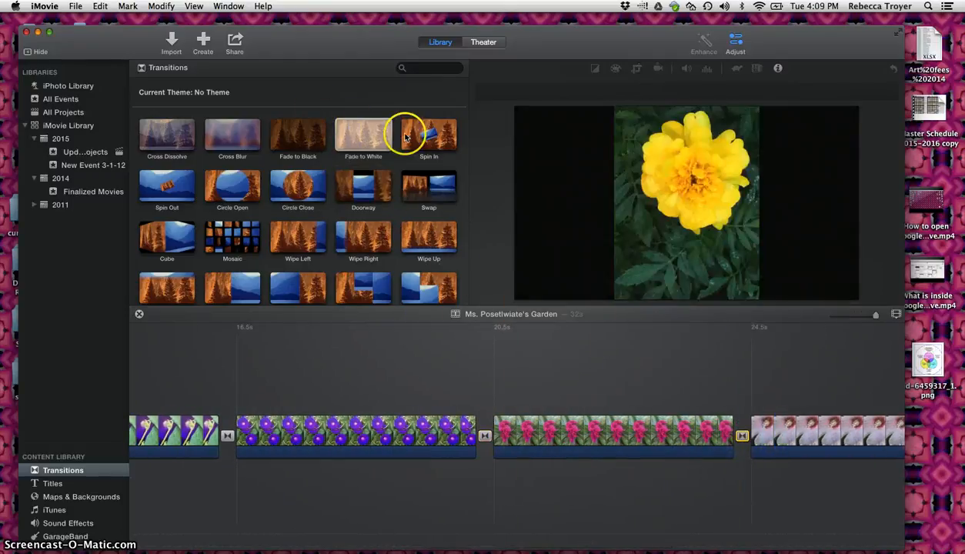
scroll(727, 371, "right", 5)
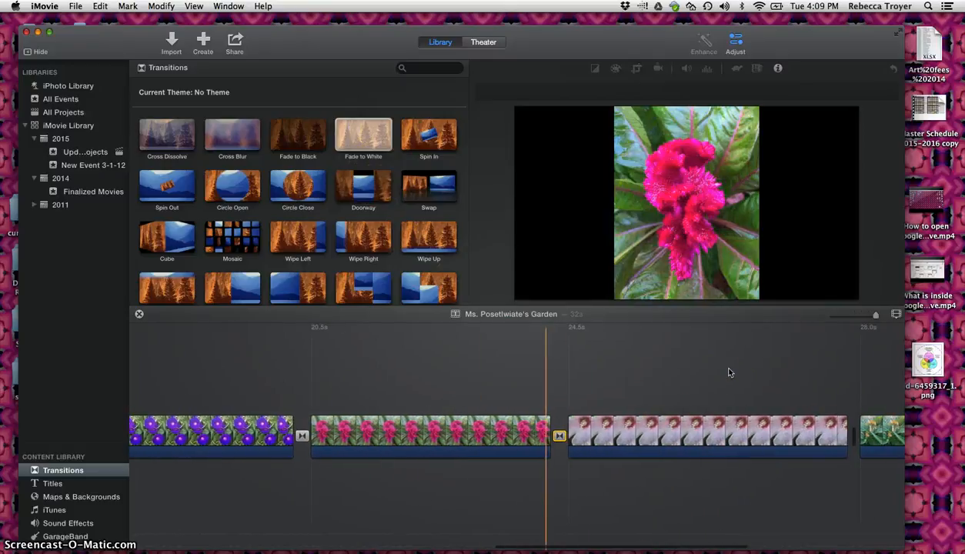
left_click_drag(350, 136, 744, 448)
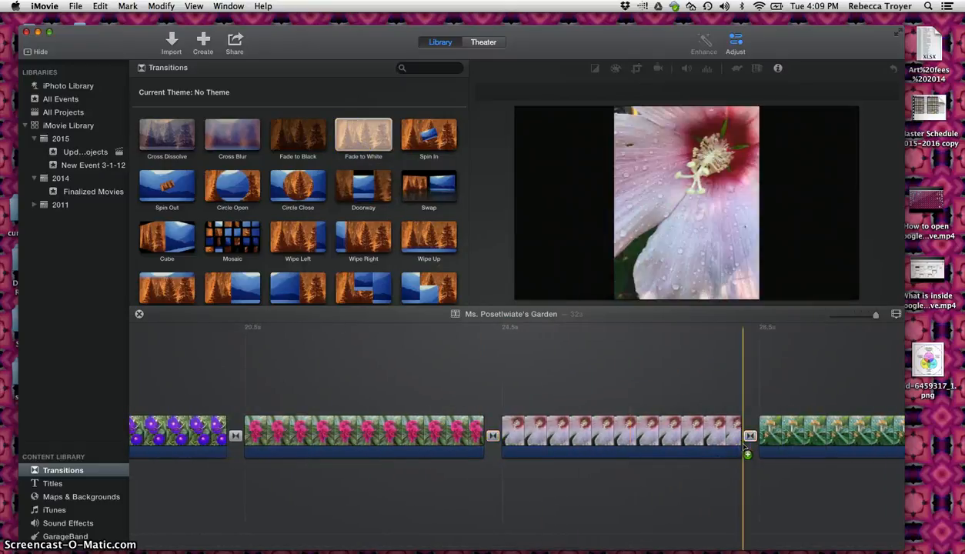
Step: Play the slideshow from the beginning to review the transitions
scroll(744, 448, "right", 5)
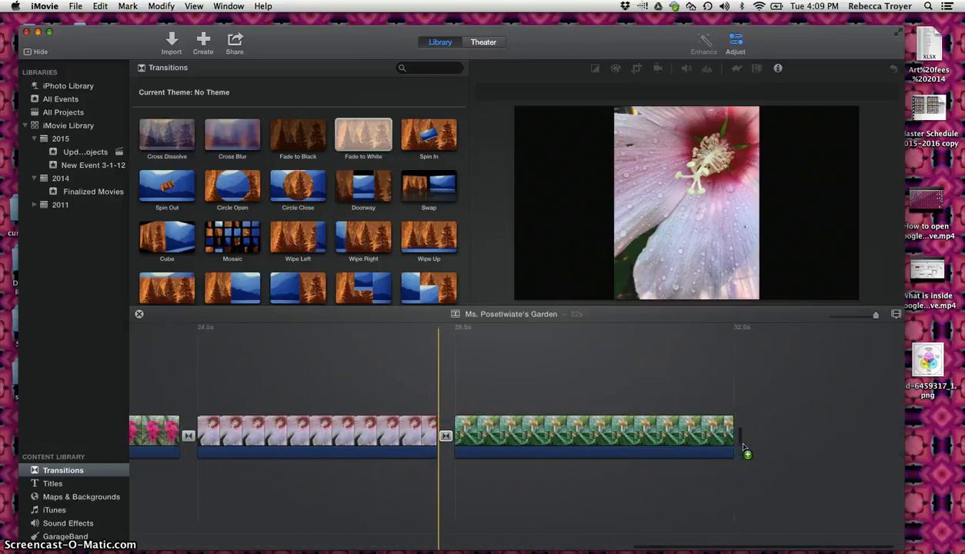
scroll(744, 448, "left", 20)
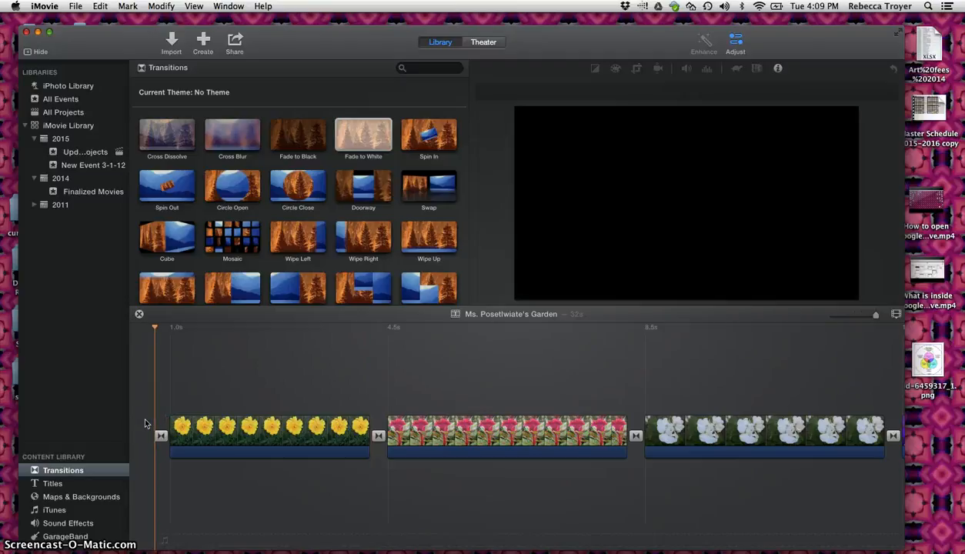
key("space")
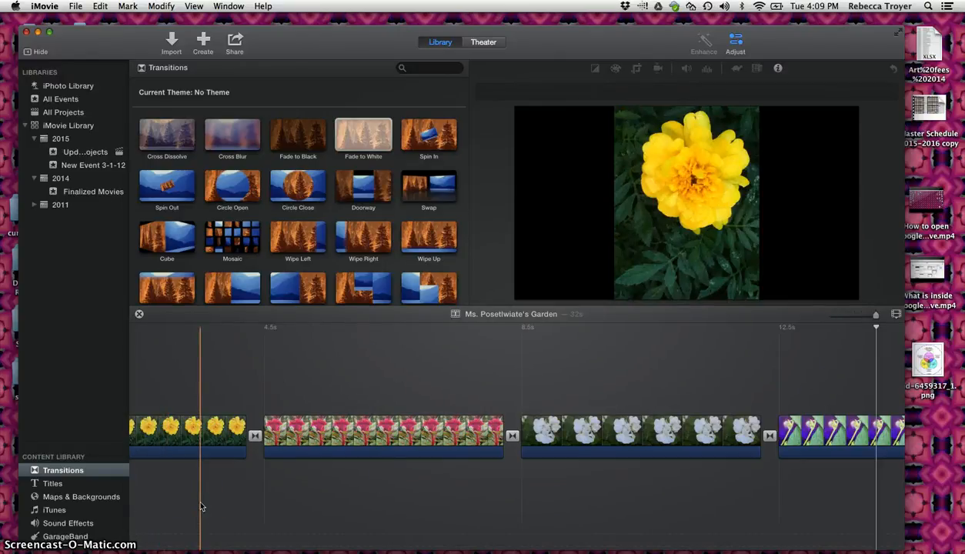
Step: Replace the Fade to White between the yellow and red flower clips with a Cross Dissolve transition, and play it
left_click_drag(221, 485, 254, 437)
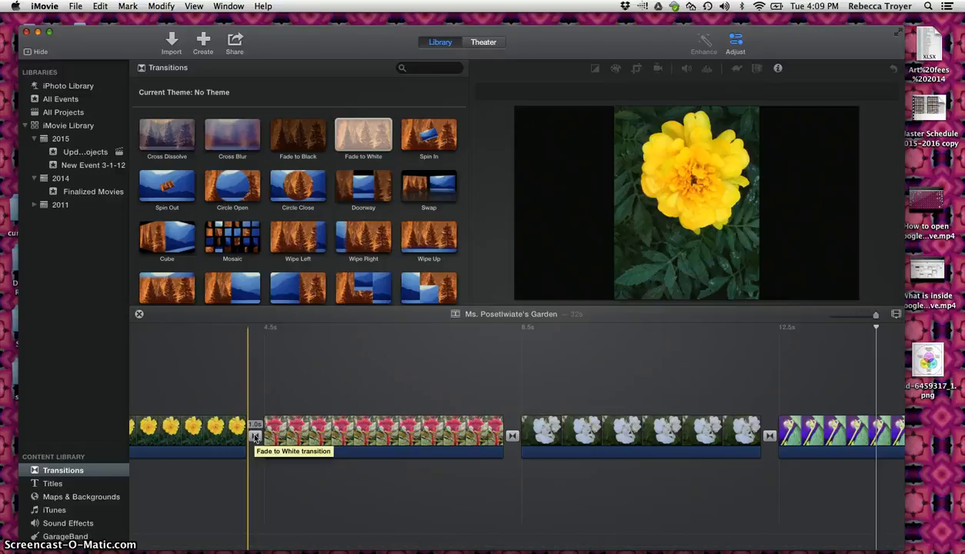
left_click(206, 431)
left_click(255, 436)
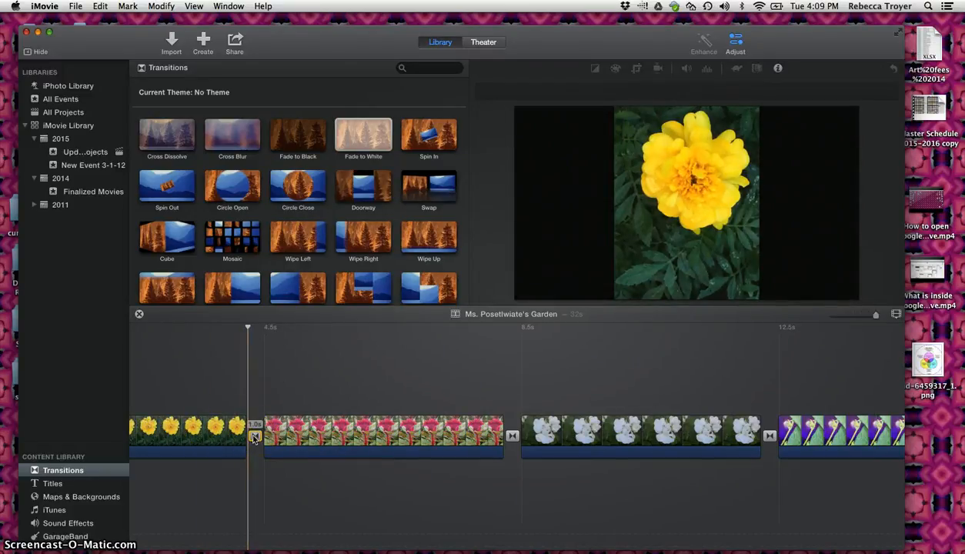
key("Delete")
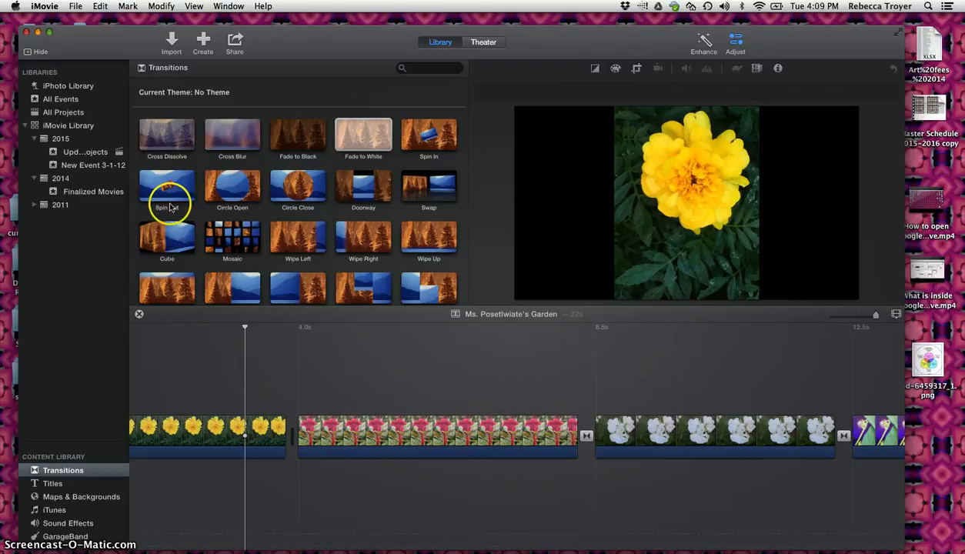
left_click_drag(175, 136, 183, 437)
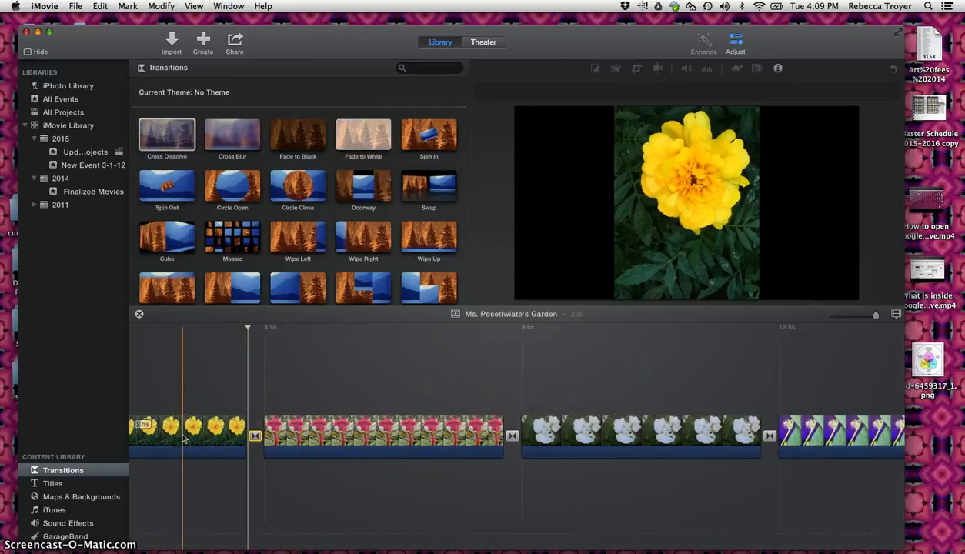
key("space")
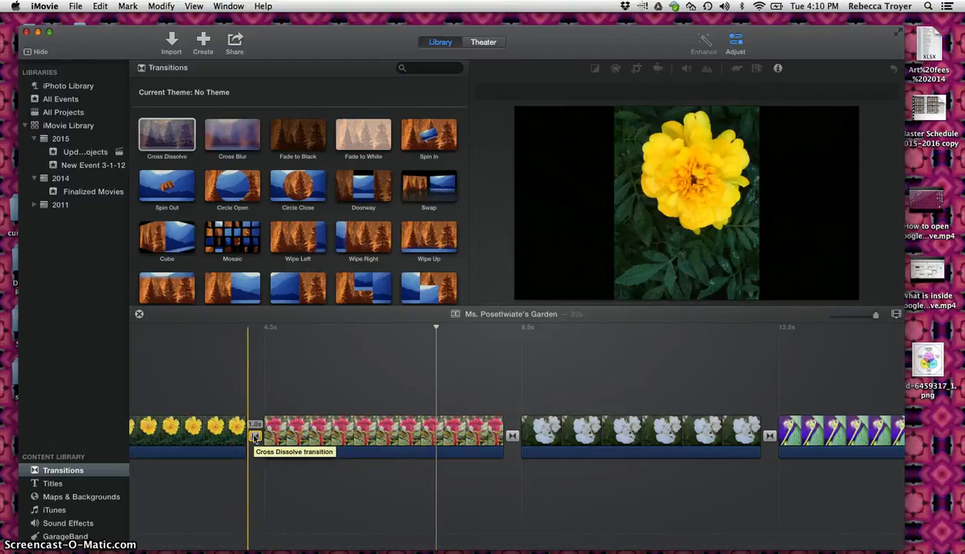
Step: Set the duration of the Cross Dissolve between the yellow and red flower clips to 3.0 seconds and apply it
double_click(255, 436)
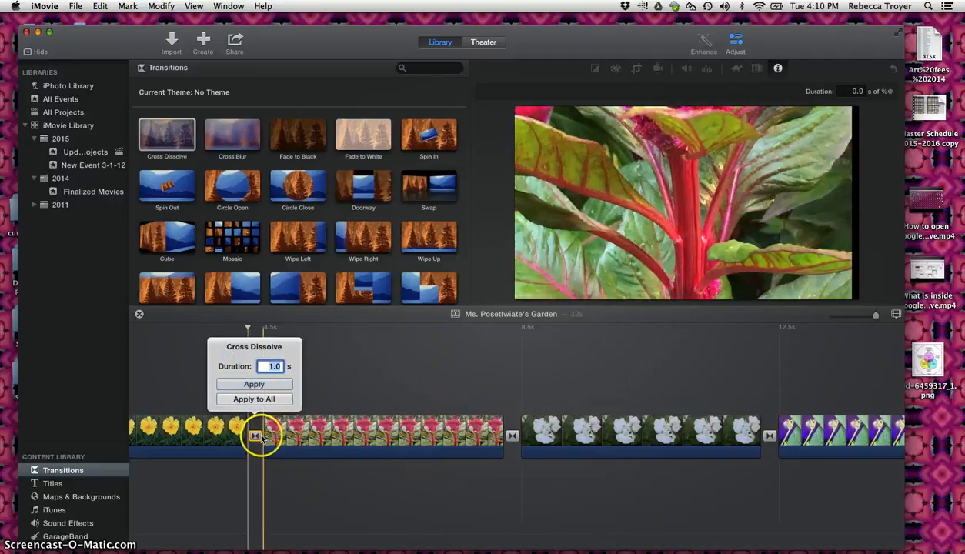
left_click(270, 367)
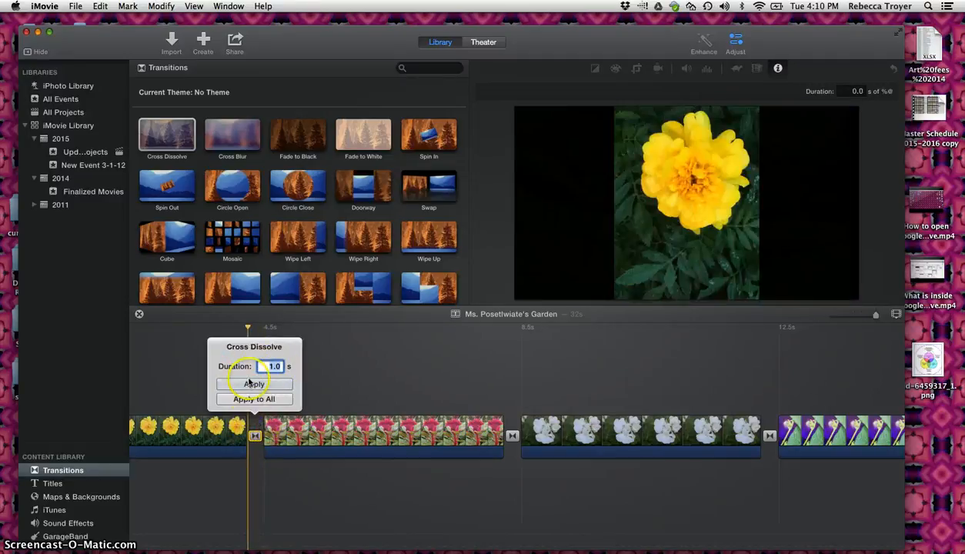
double_click(274, 367)
left_click(275, 367)
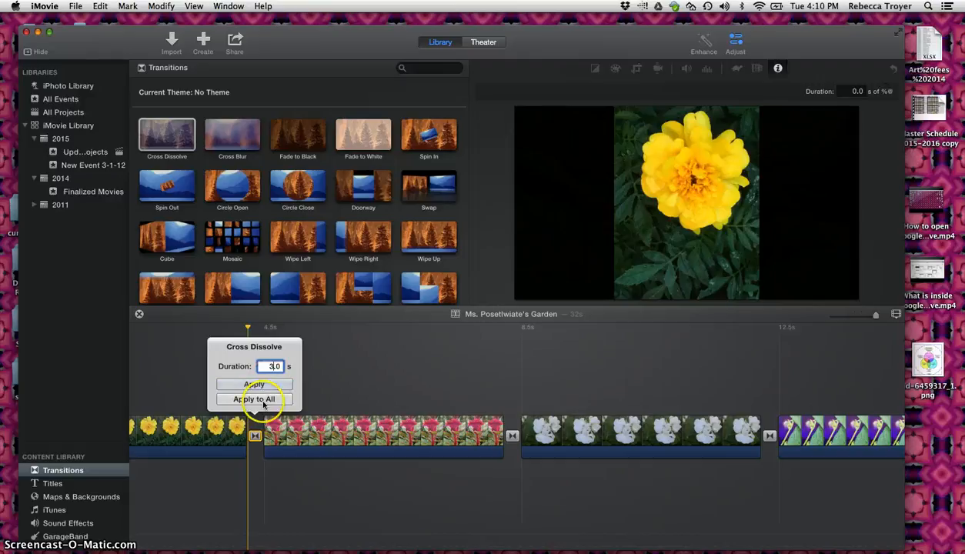
left_click(250, 397)
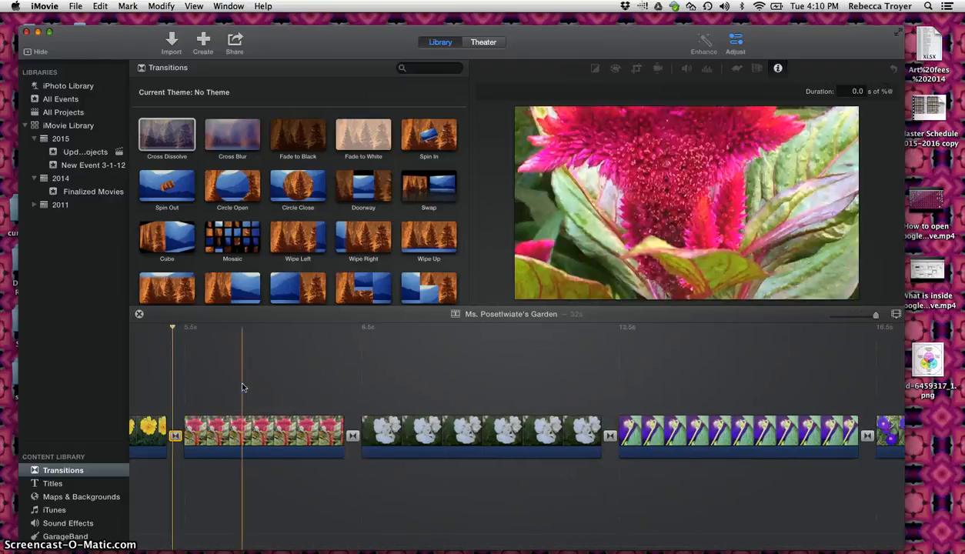
Step: Play the movie from the yellow flower clip through the Cross Dissolve transition
left_click(171, 421)
scroll(171, 423, "left", 5)
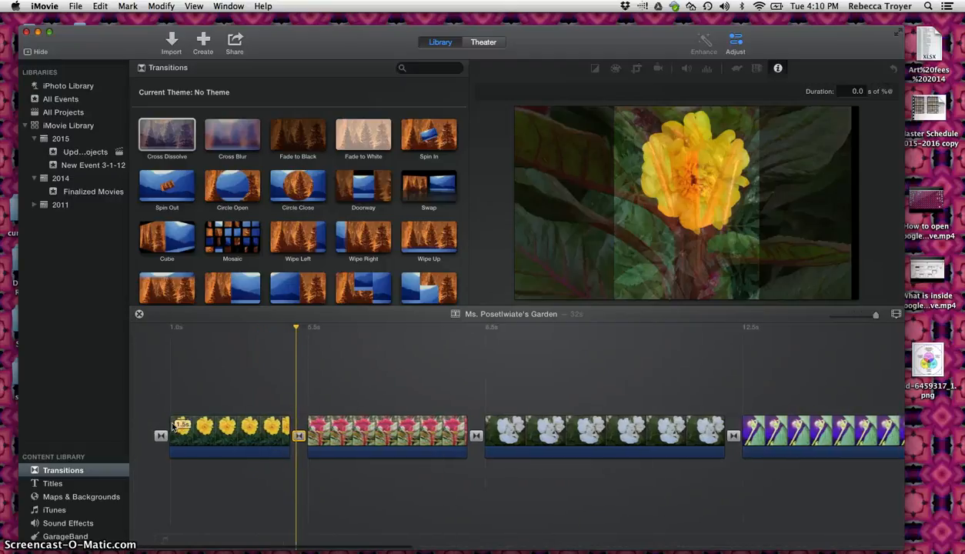
left_click(205, 427)
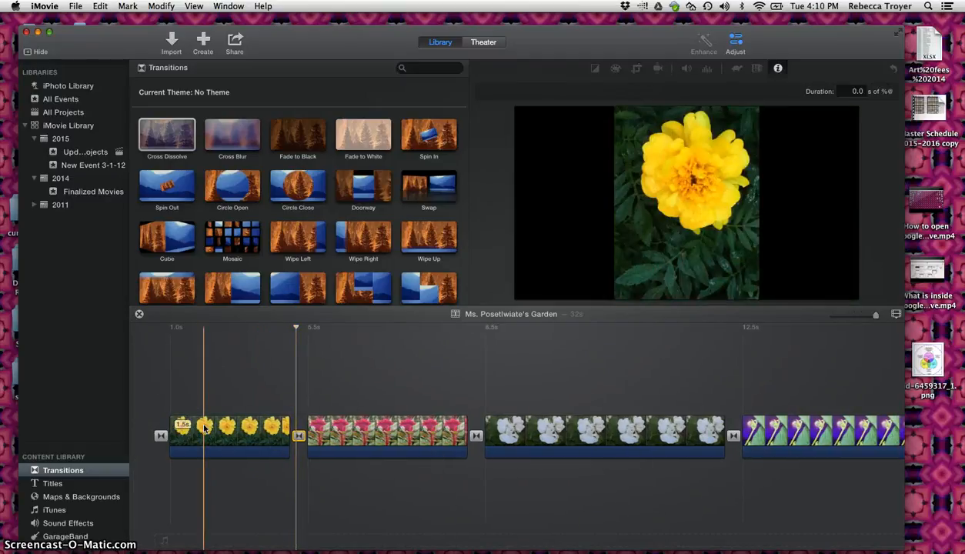
left_click(205, 428)
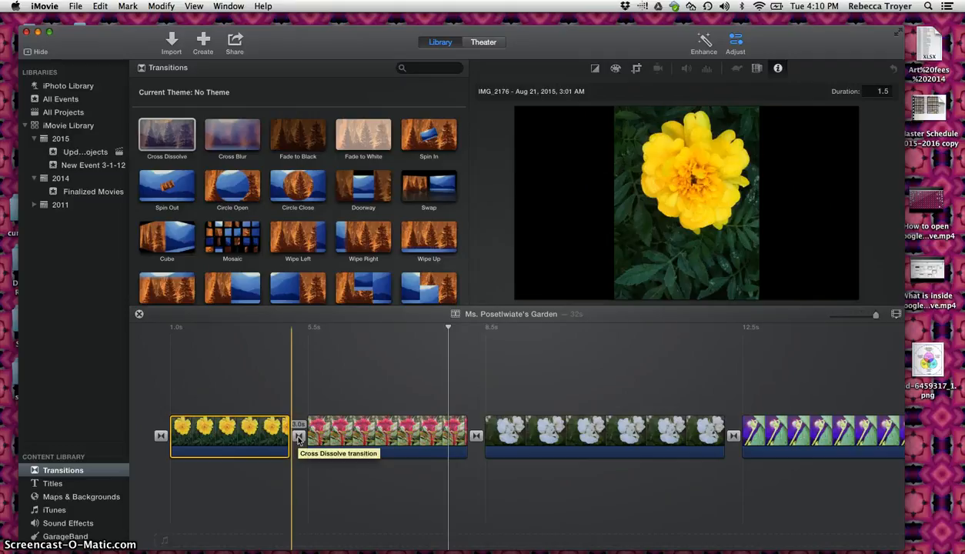
Step: Check the duration setting of the Fade to White between the red and white flower clips, close it, and select the yellow flower clip
left_click(475, 437)
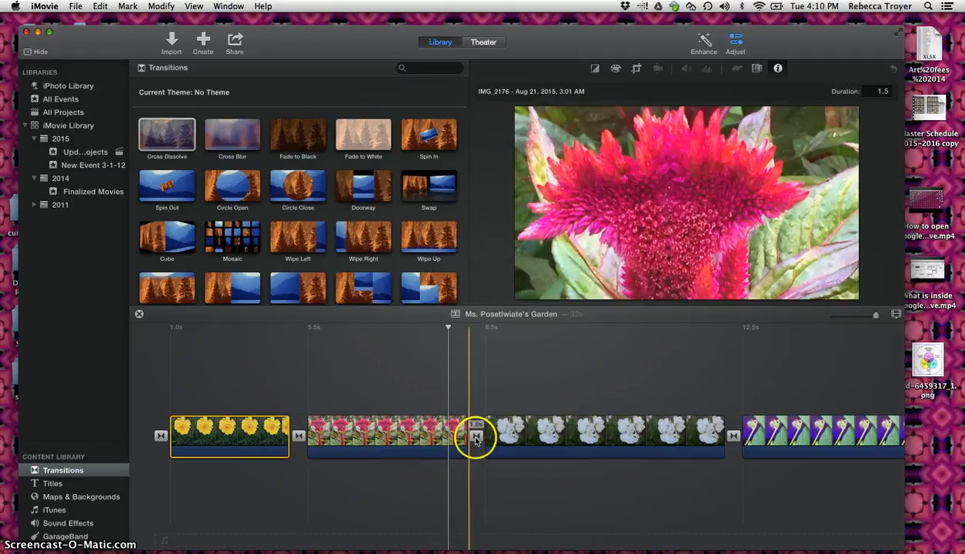
double_click(475, 437)
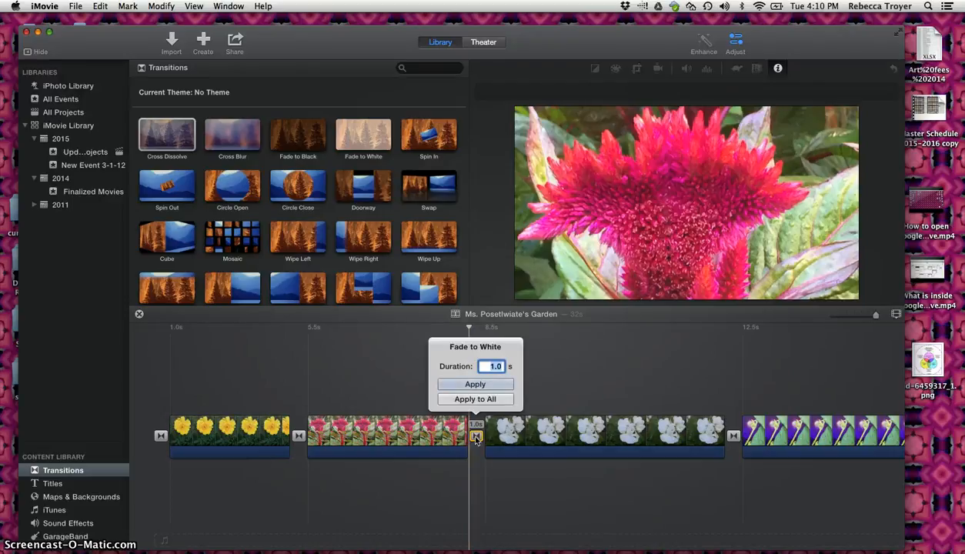
left_click(476, 437)
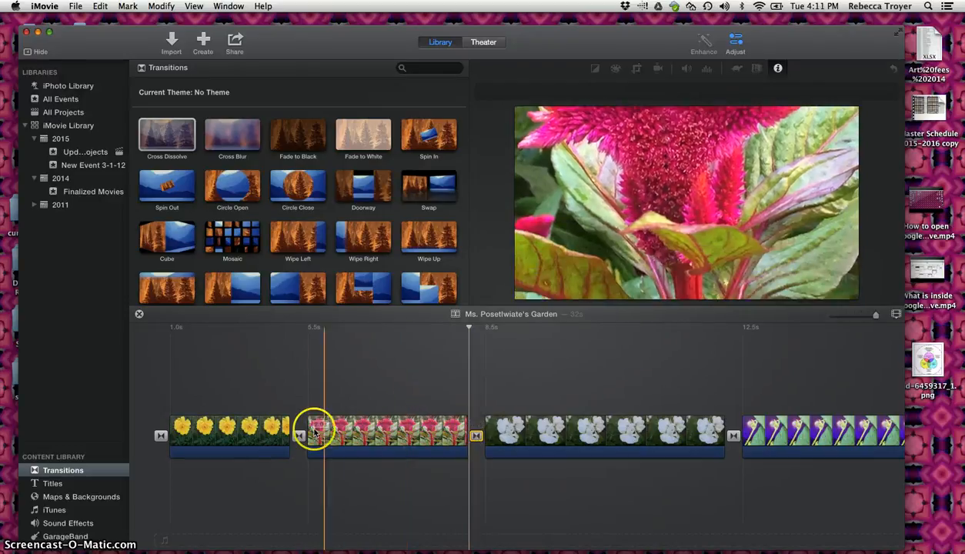
left_click(238, 439)
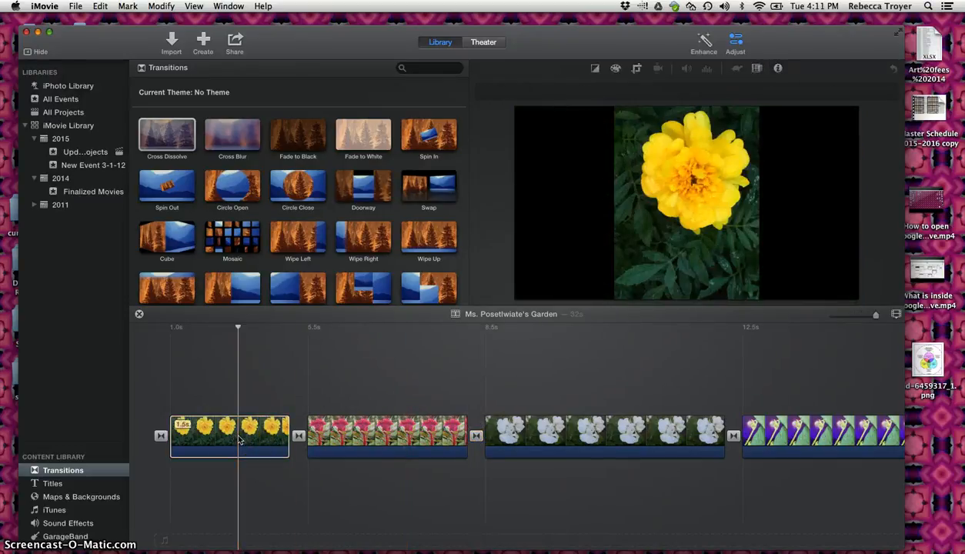